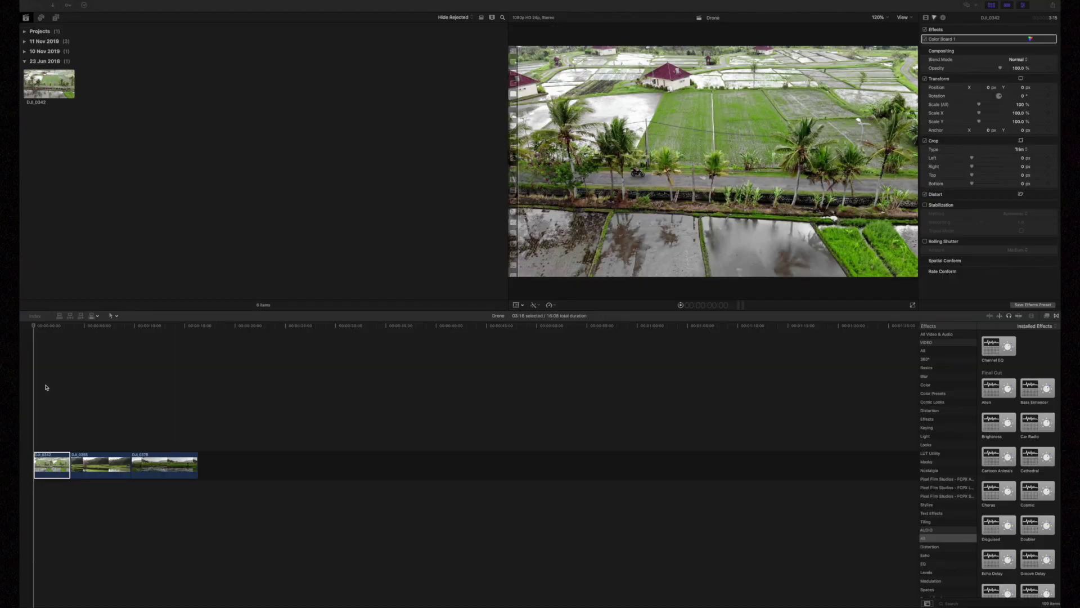
Keyframe the first clip DJI_0342's Scale (All), zooming it in from 100% toward 127%.
click(33, 327)
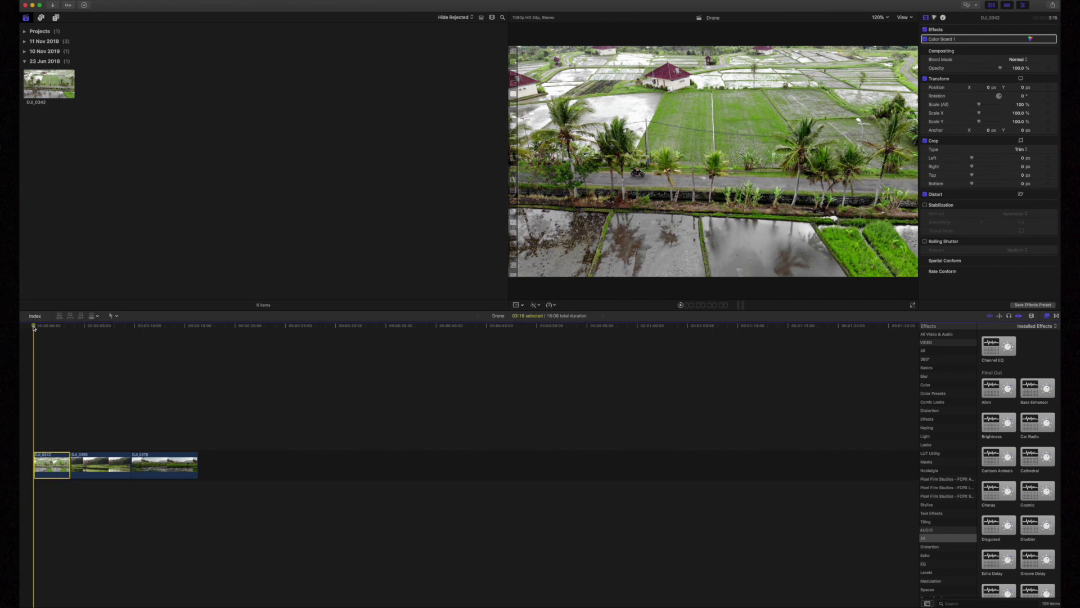
mouse_move(36, 328)
mouse_down()
mouse_move(193, 331)
mouse_move(30, 336)
mouse_up()
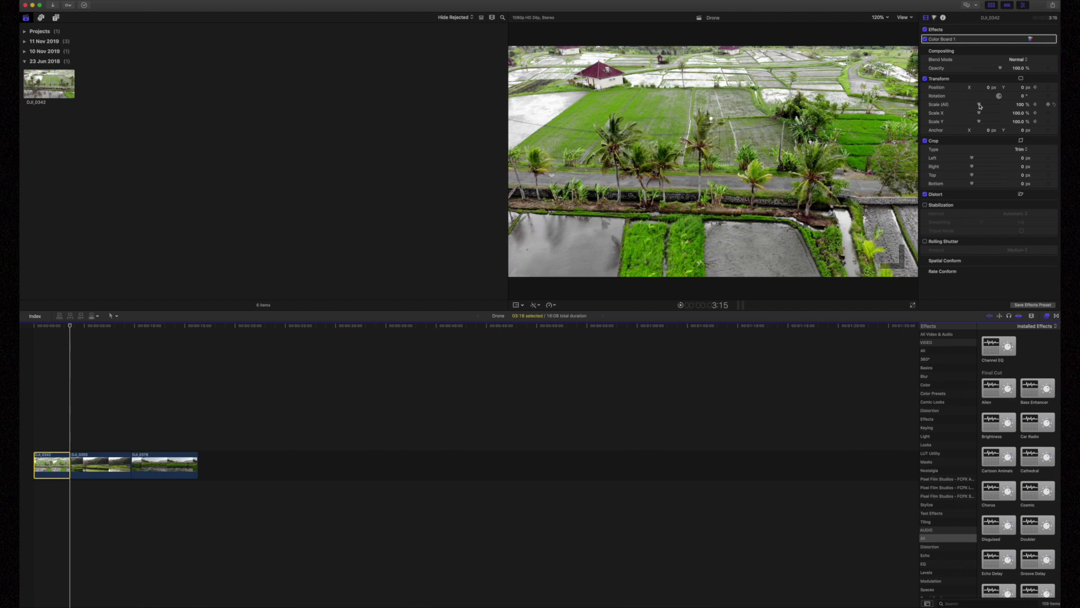
drag(979, 106, 982, 107)
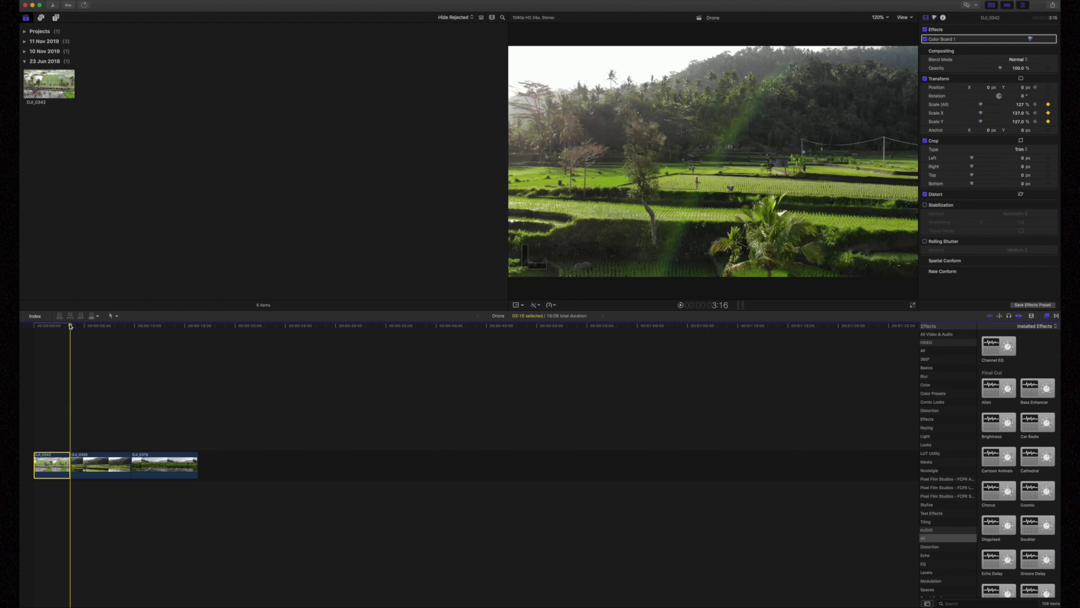
Play back the first clip's zoom, then return the playhead to the second clip's start.
drag(70, 325, 34, 329)
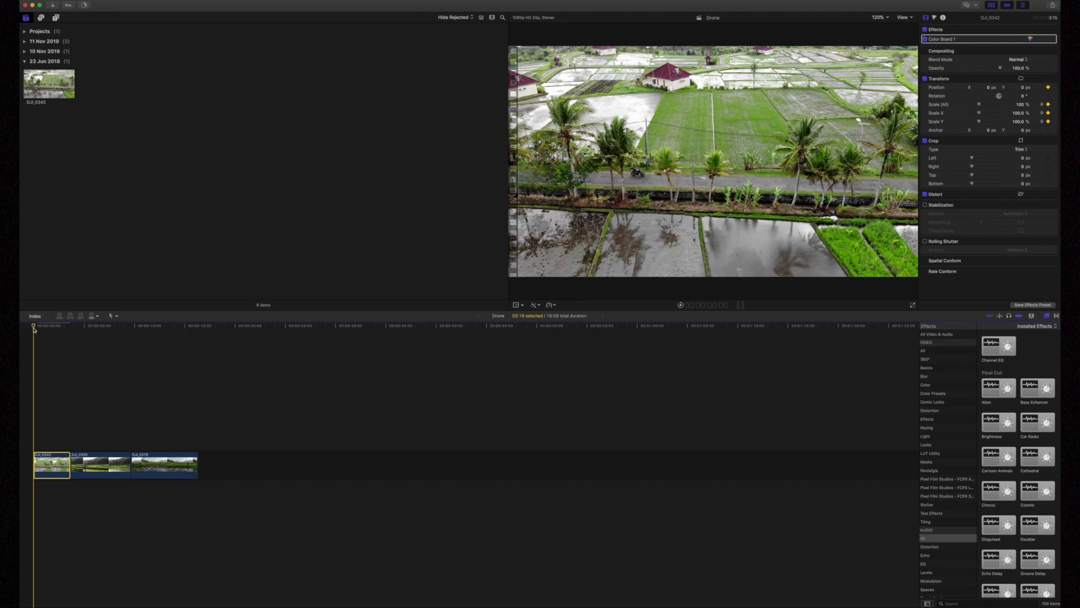
key(space)
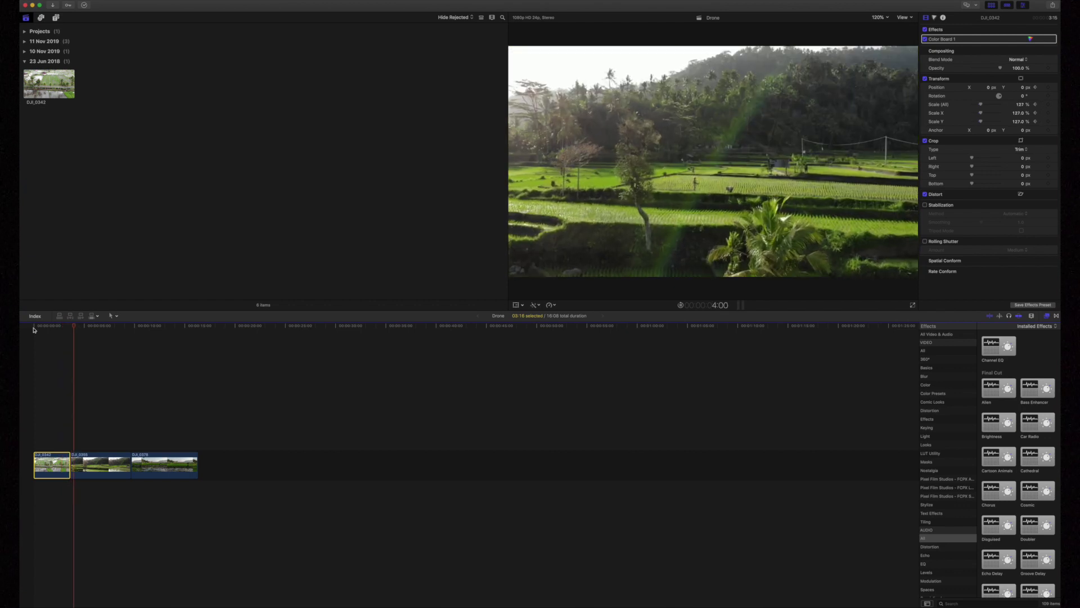
click(33, 330)
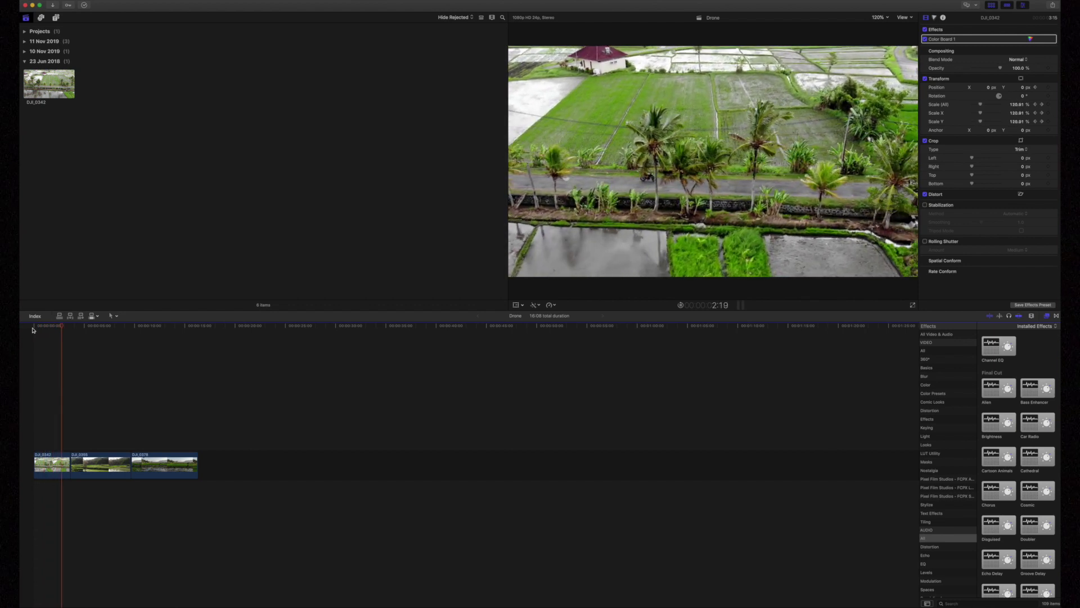
click(71, 327)
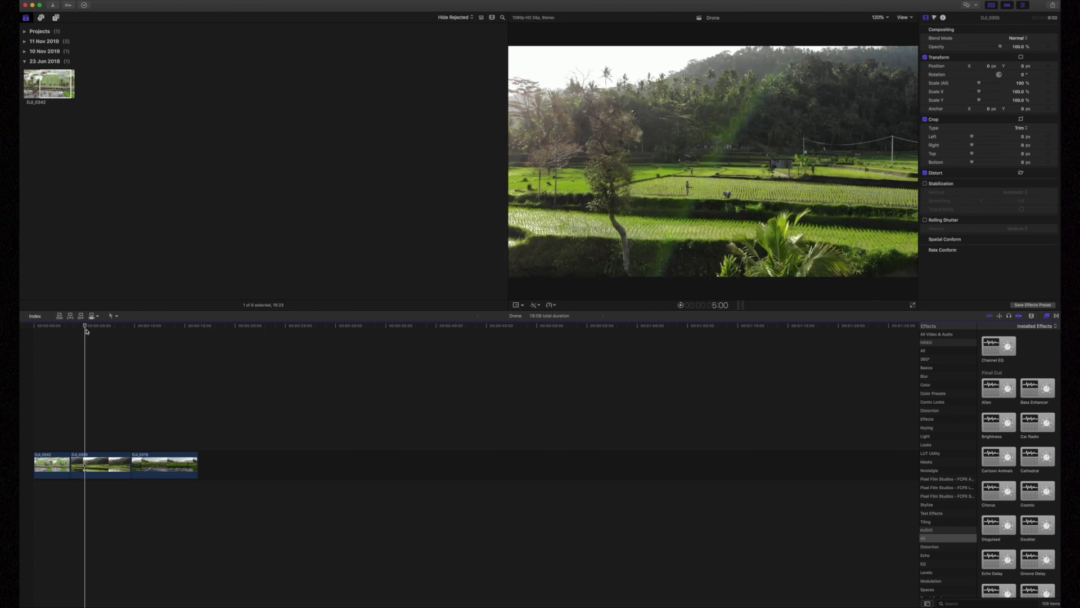
Select DJI_0355 and keyframe its scale up to 125% at the peak frame.
drag(92, 332, 70, 339)
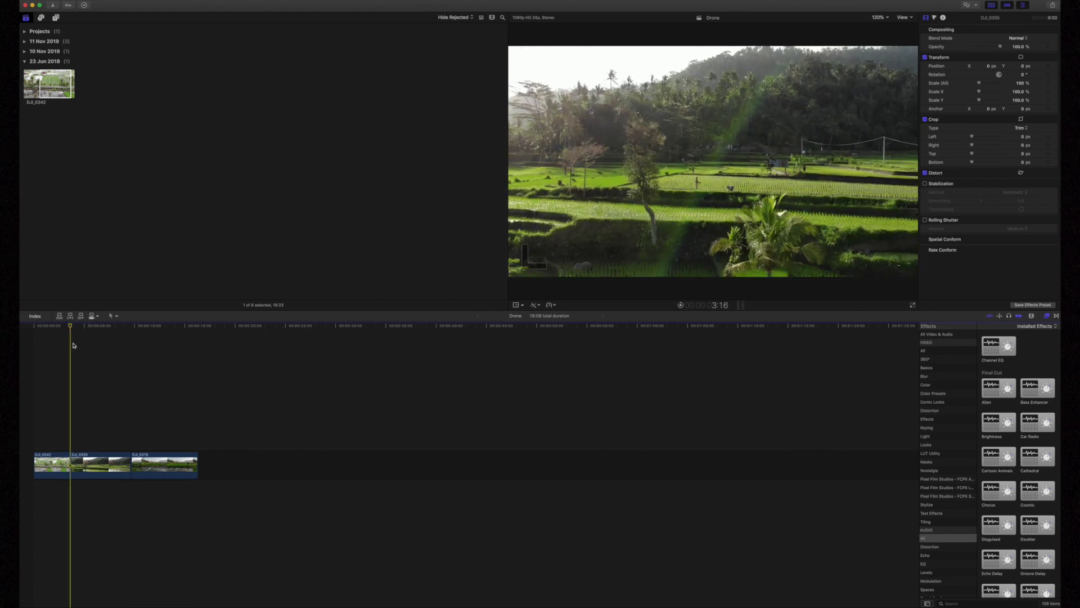
click(97, 463)
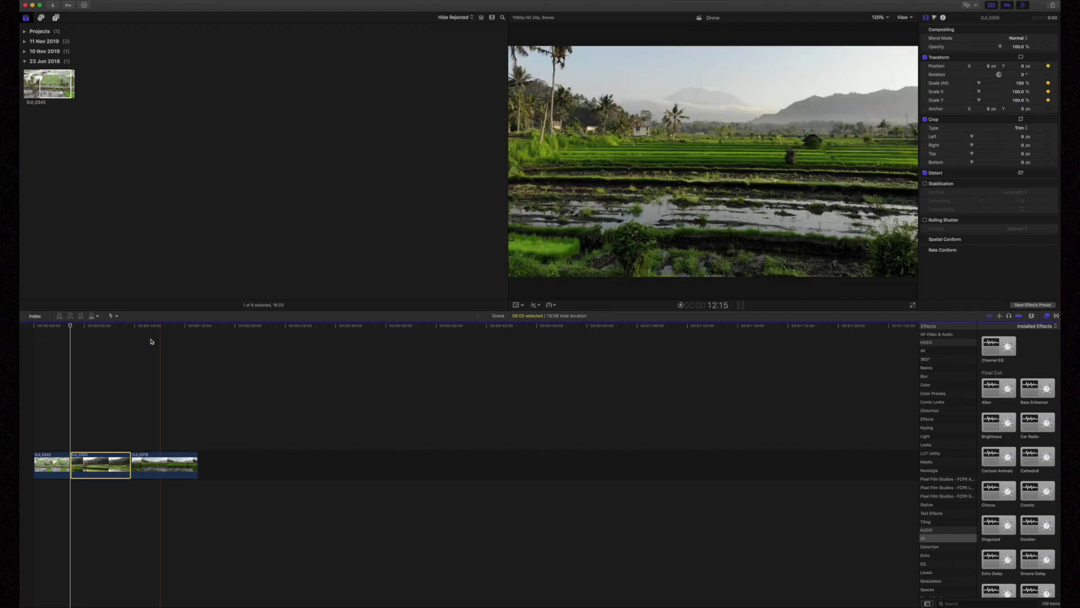
click(80, 327)
drag(80, 328, 115, 332)
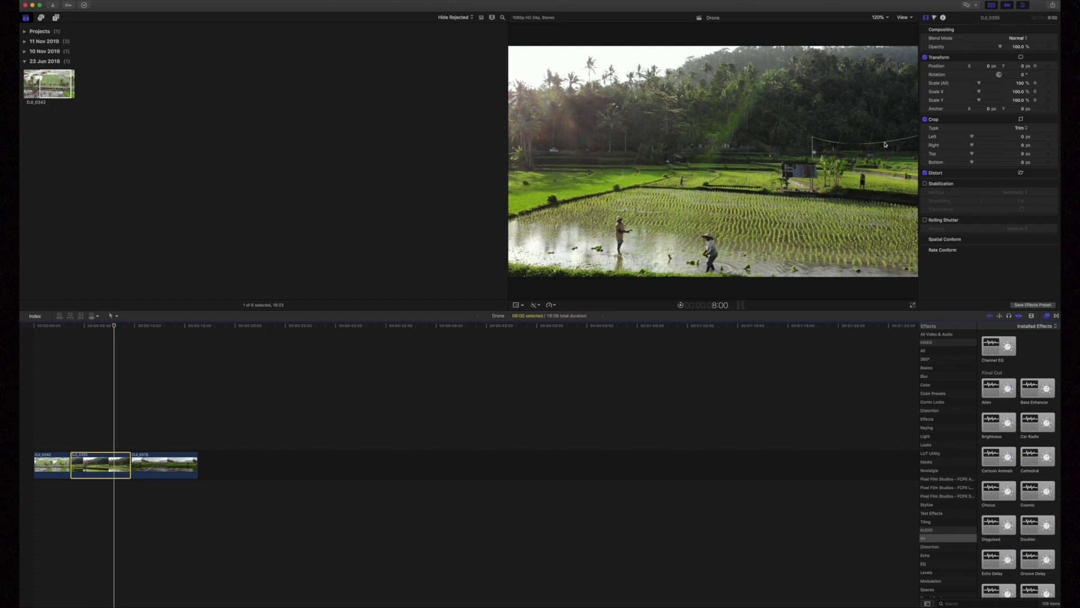
drag(980, 85, 981, 85)
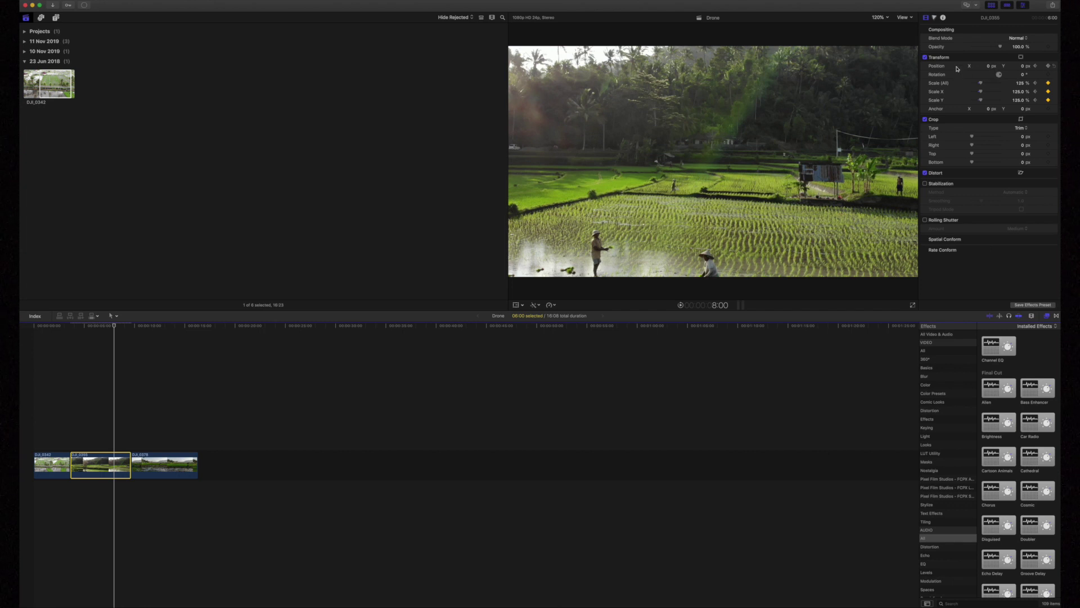
Shift the zoomed image right and up, preview it, and trim the clip's end there.
click(516, 306)
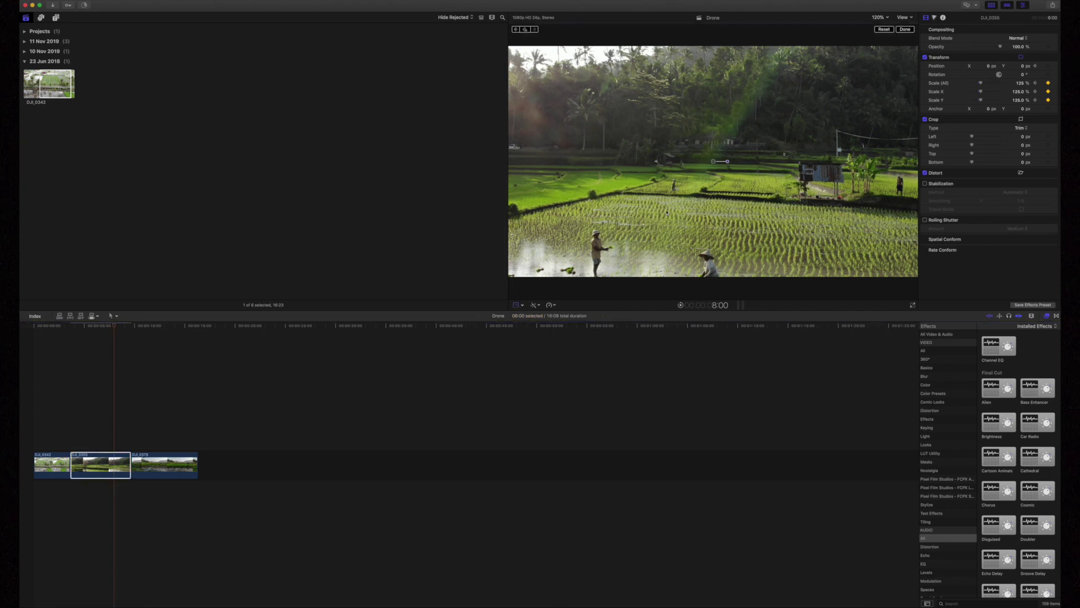
drag(665, 214, 710, 189)
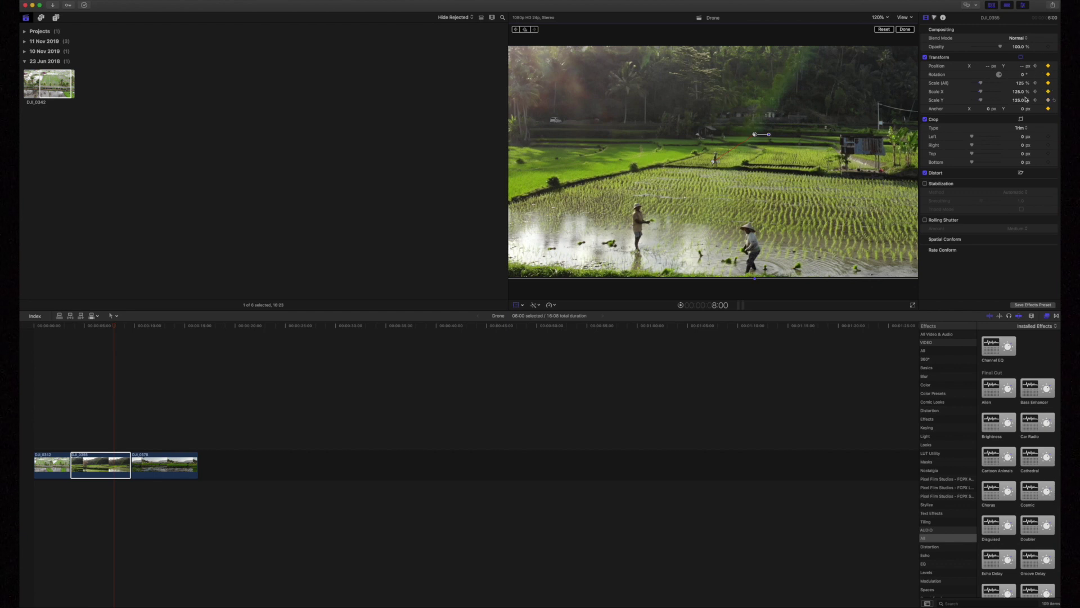
click(71, 329)
key(space)
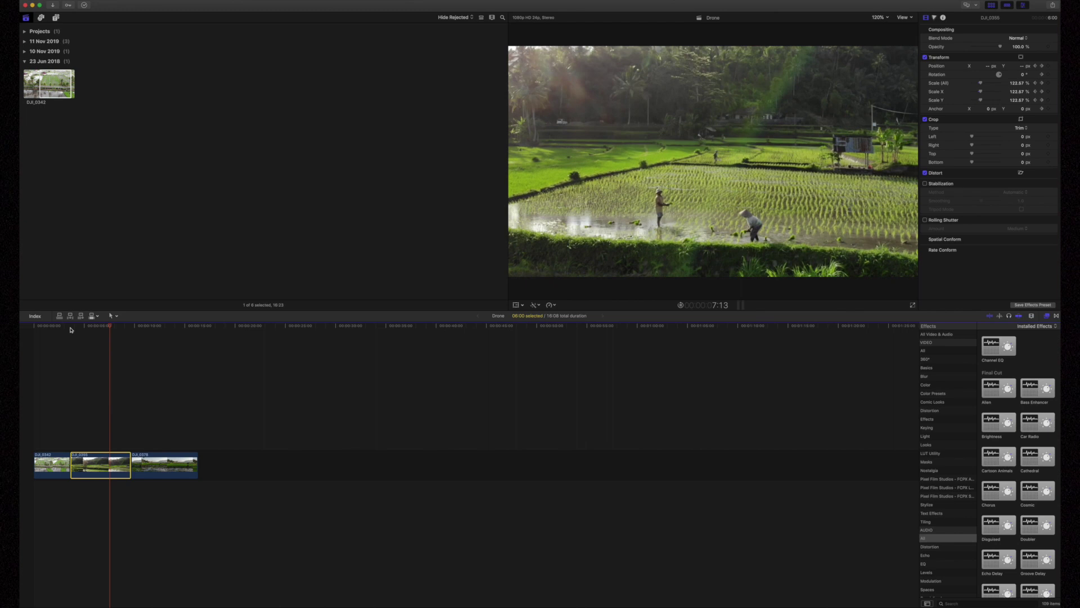
key(alt+bracketright)
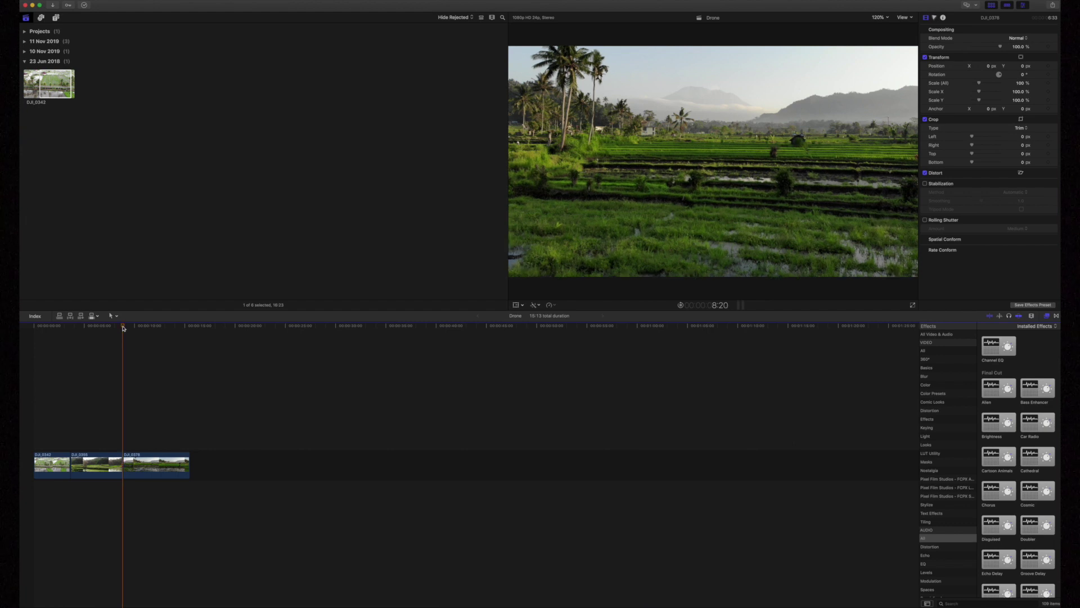
Blade DJI_0378 near its end and delete the 01:05 tail, leaving a 14:08 project.
key(space)
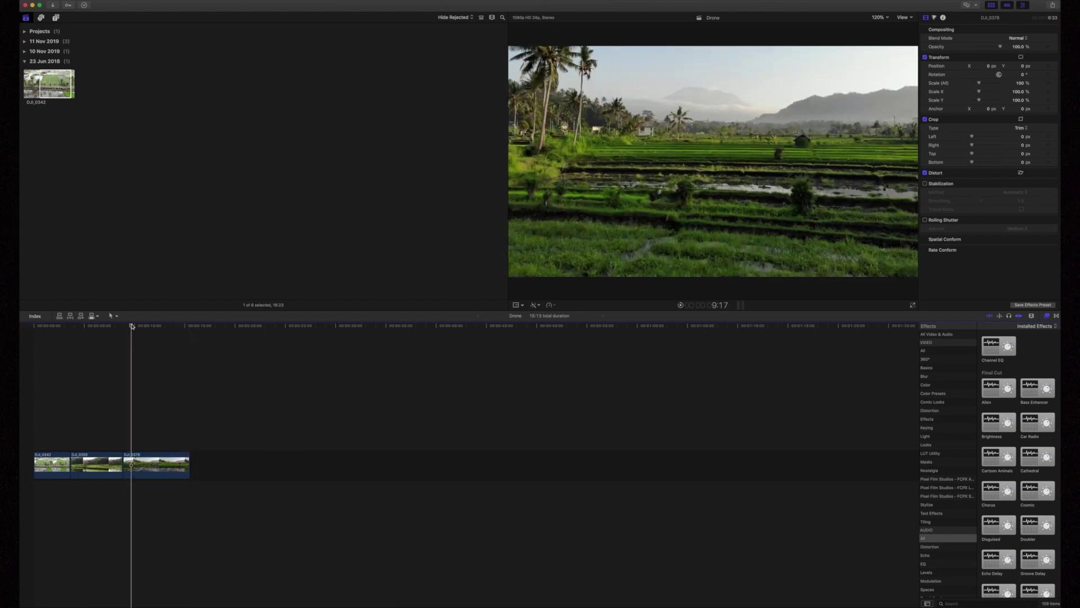
click(192, 336)
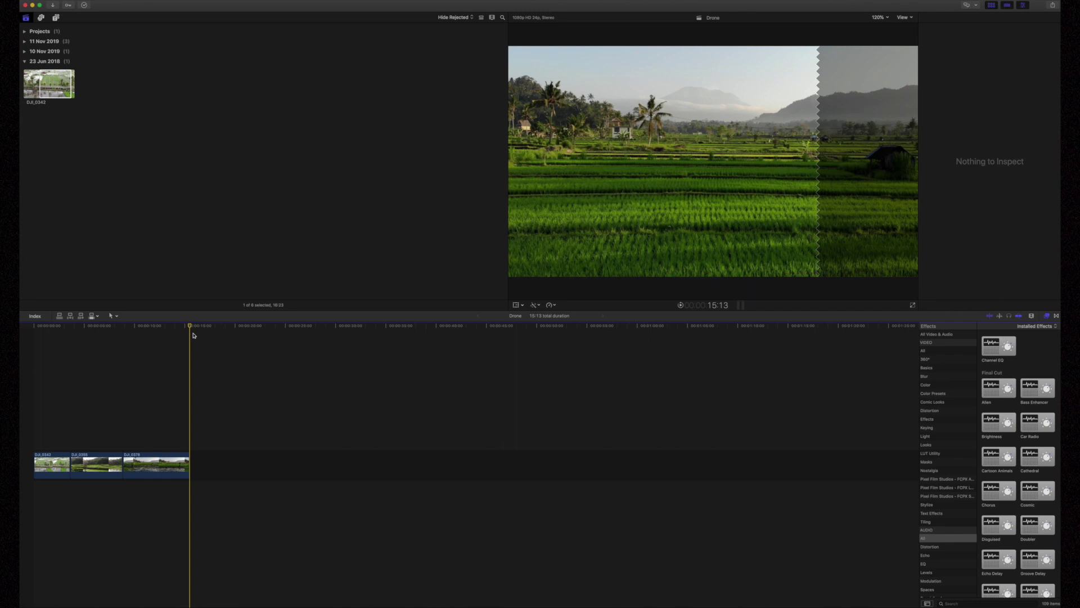
click(169, 465)
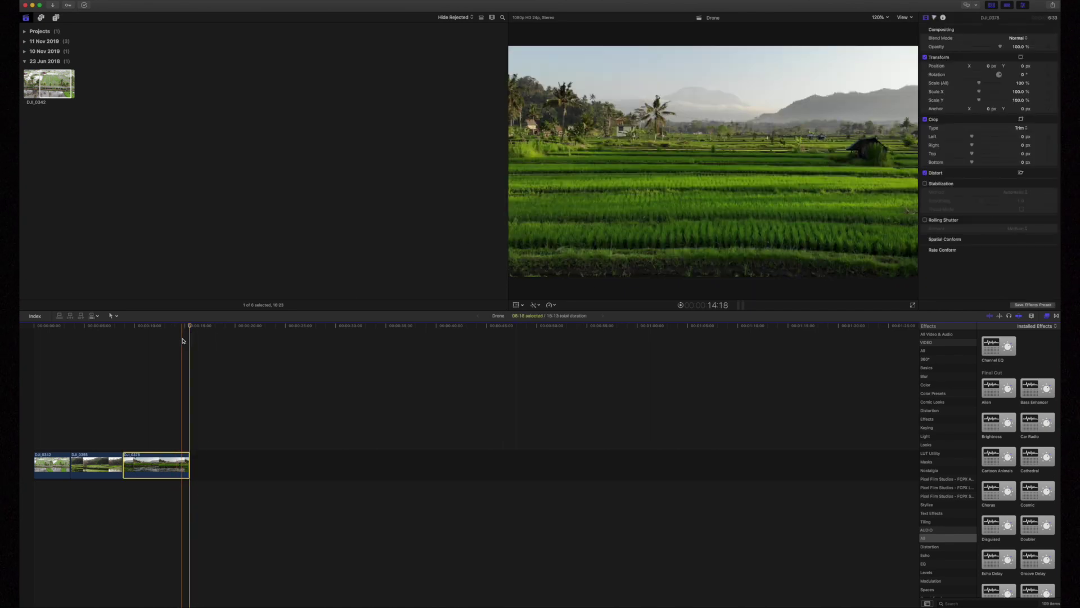
click(181, 326)
click(177, 327)
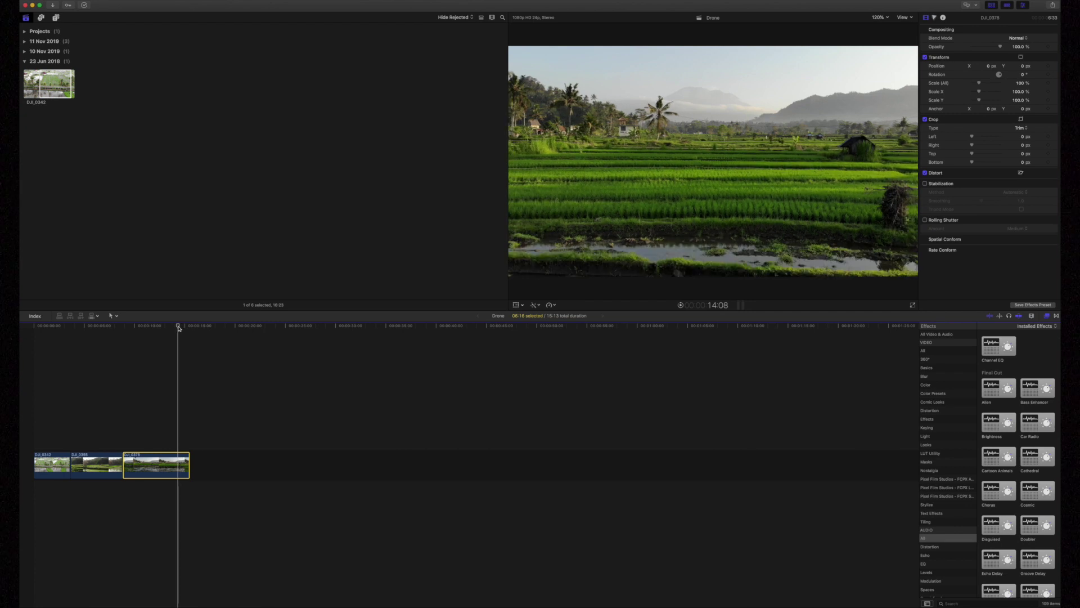
key(super+b)
click(185, 466)
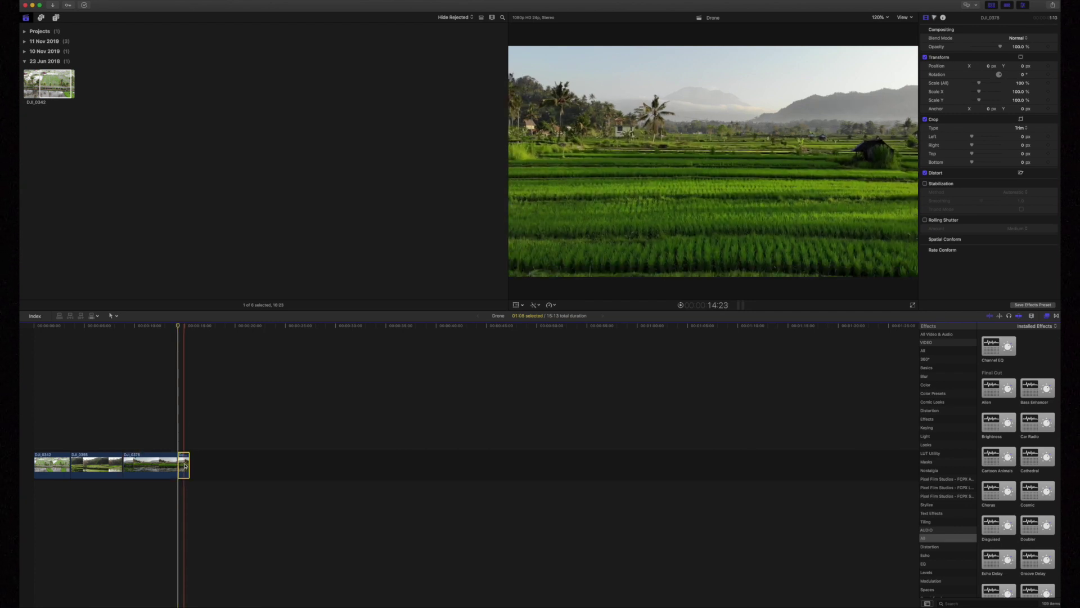
key(Delete)
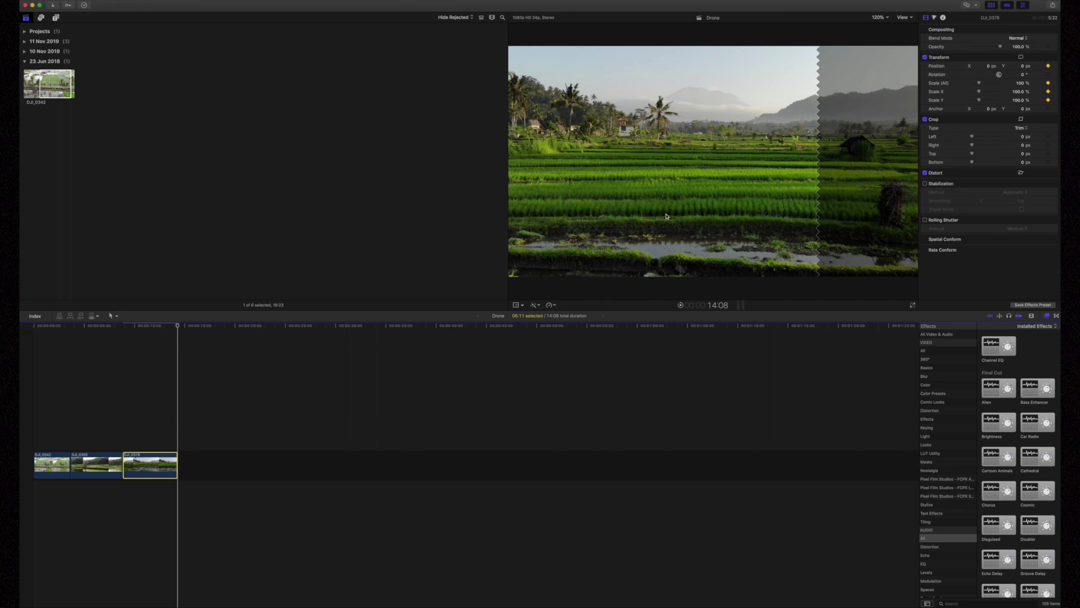
At DJI_0378's start, set Scale (All) to 134% and move the image lower in frame.
click(178, 326)
drag(177, 327, 122, 335)
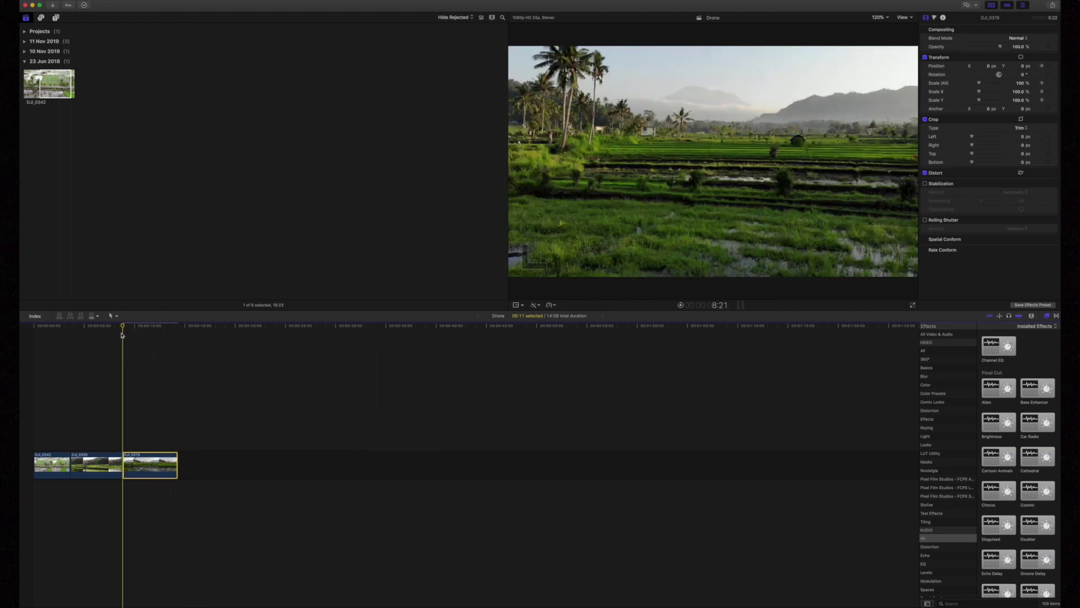
drag(980, 85, 982, 86)
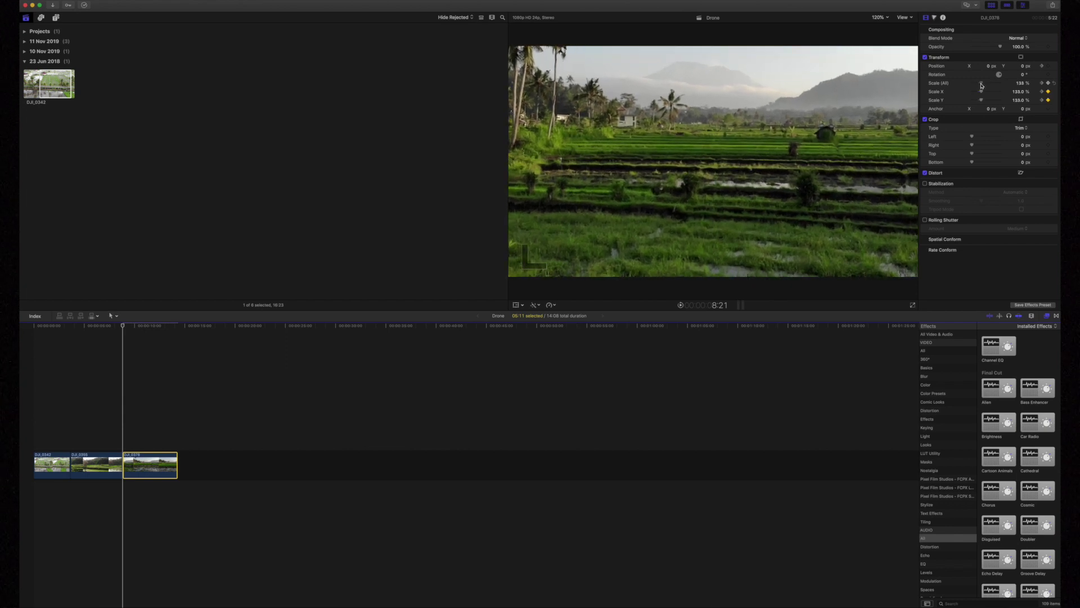
drag(982, 86, 982, 85)
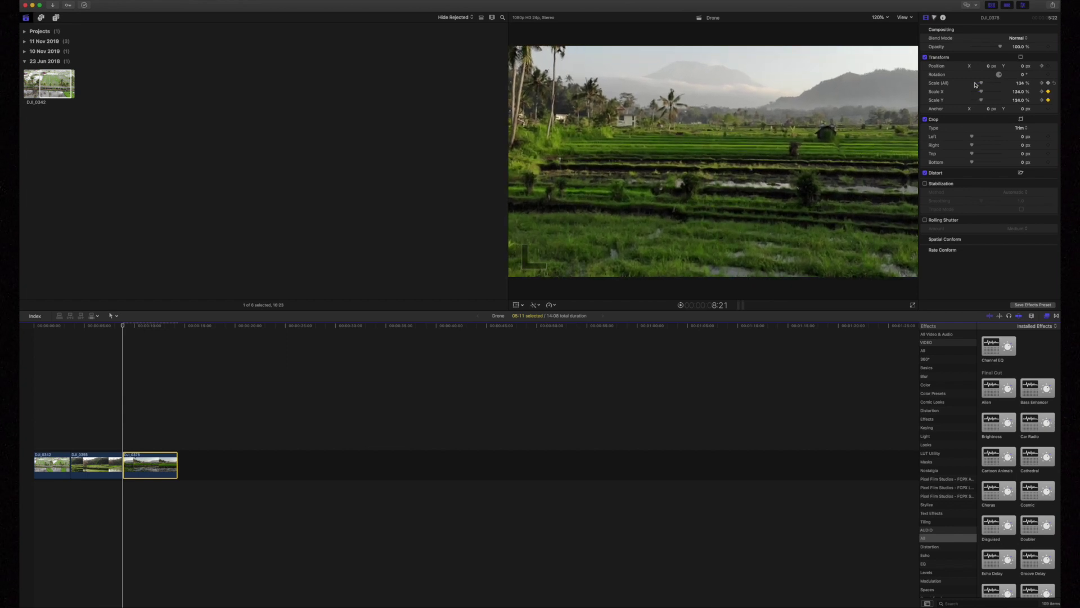
click(515, 306)
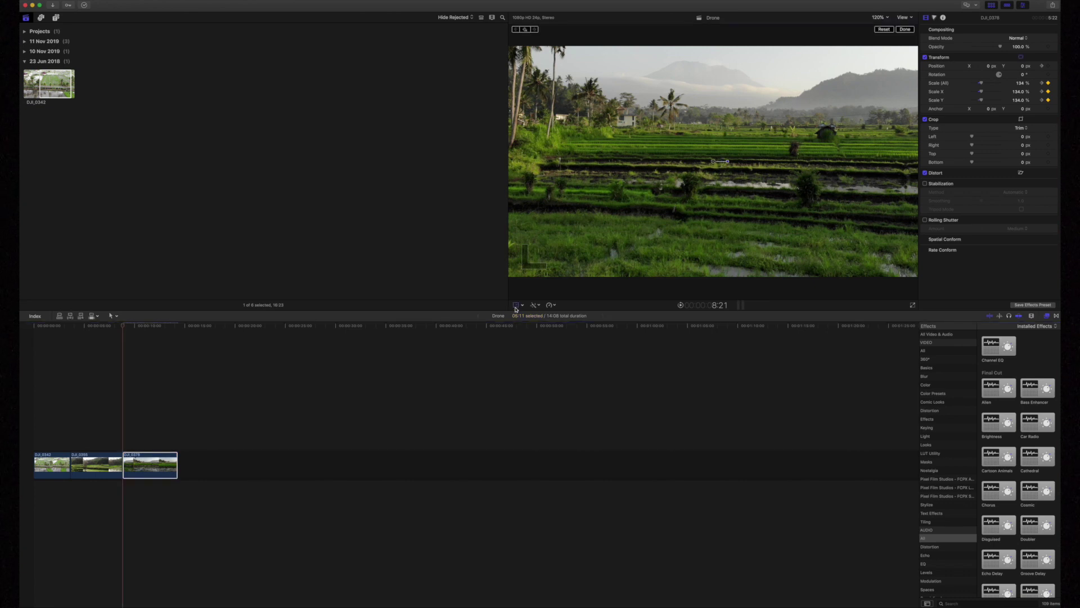
drag(636, 184, 636, 207)
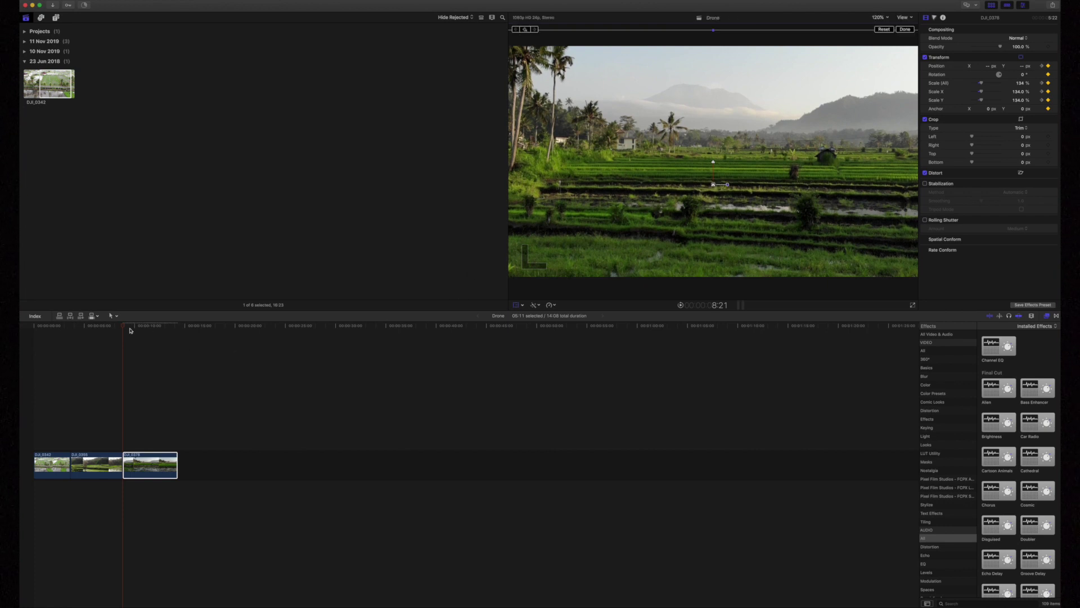
click(905, 29)
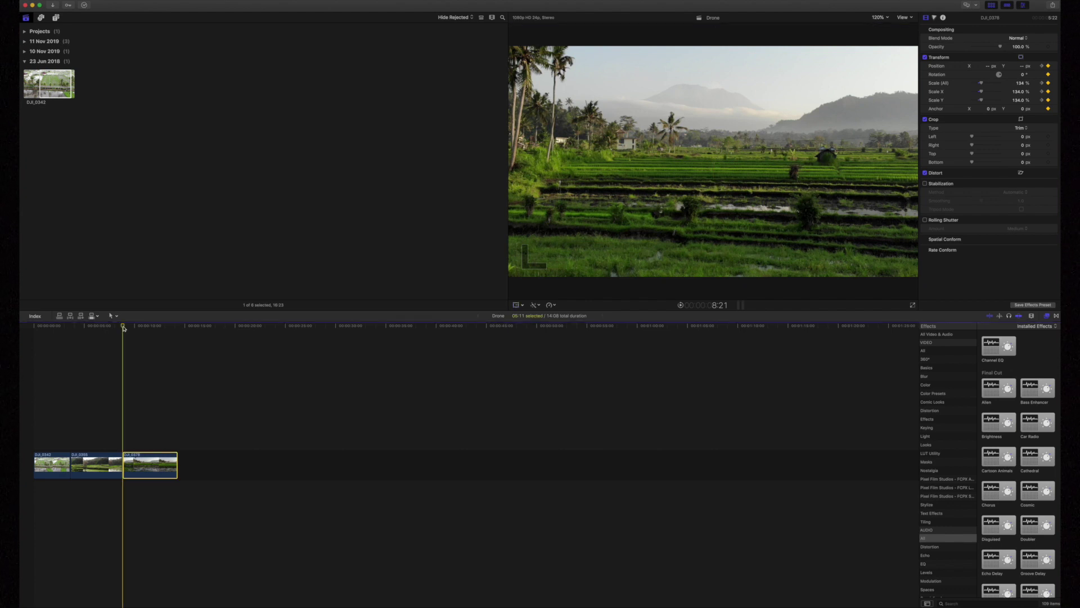
Play back the third clip and scrub back to check its zoom-out.
key(space)
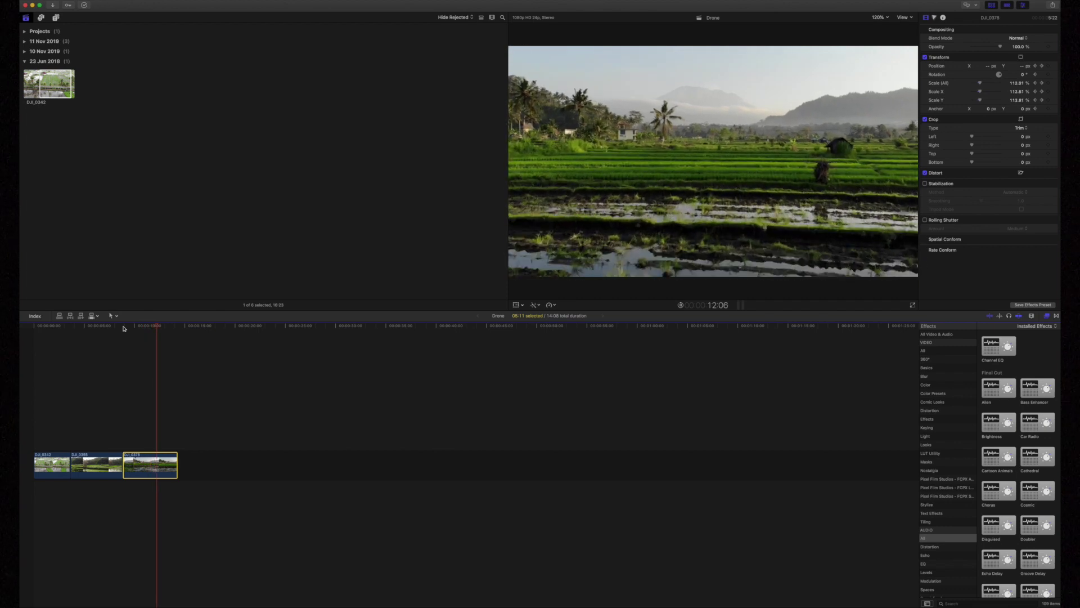
click(145, 328)
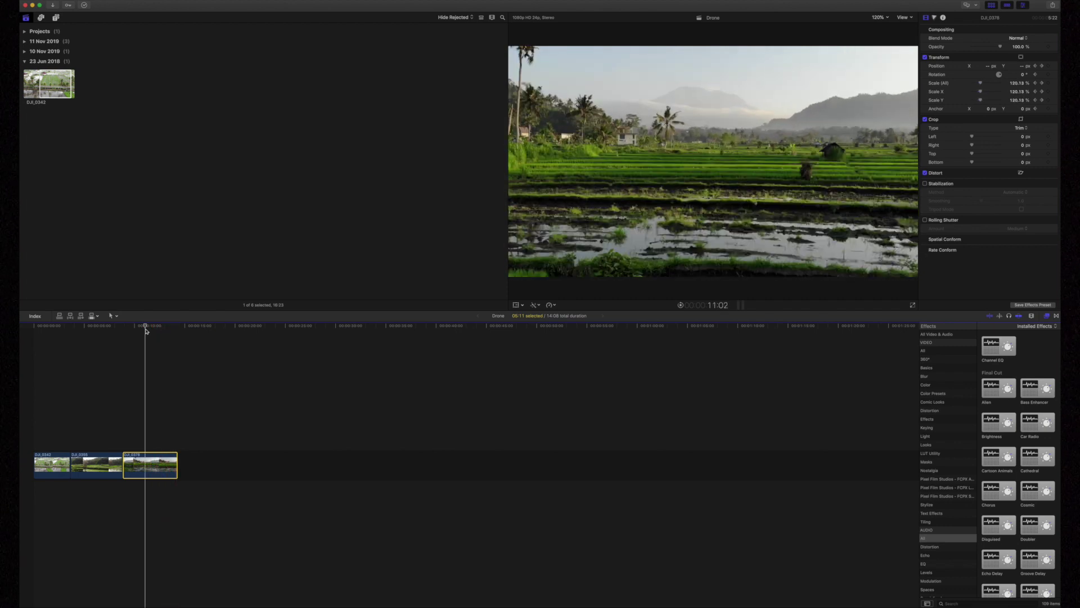
drag(146, 331, 37, 328)
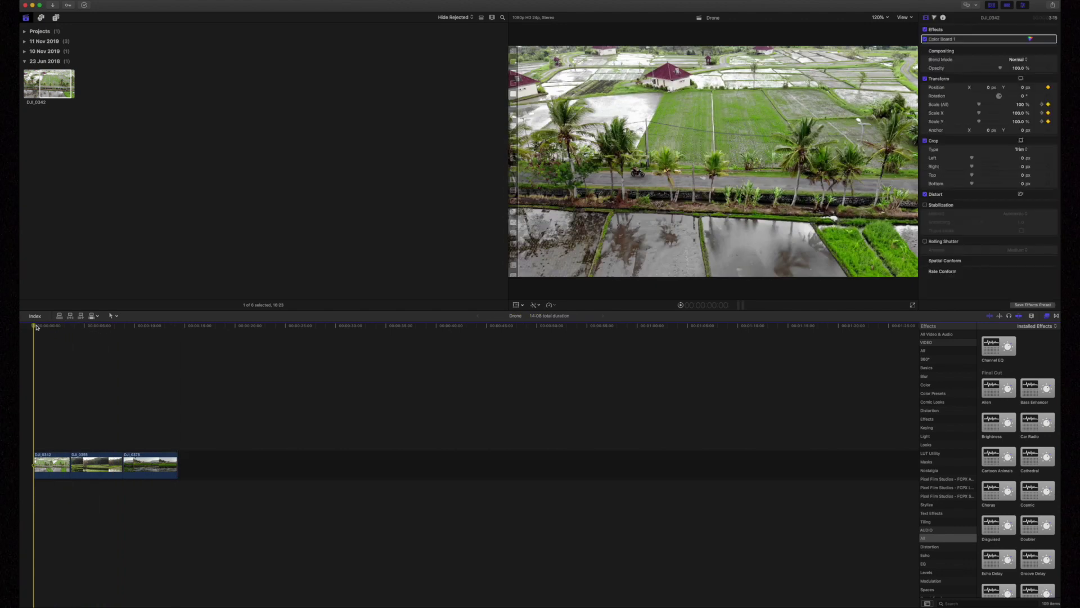